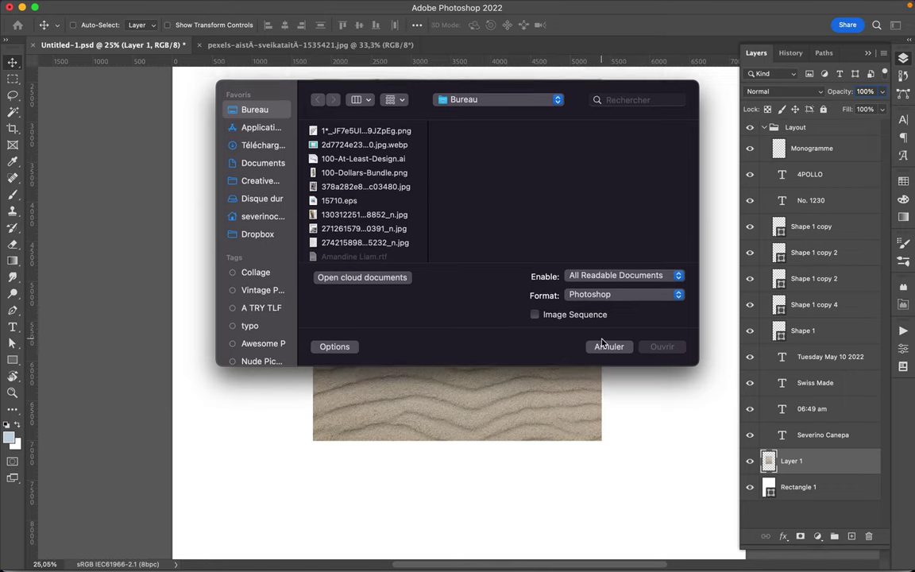
Step: Dismiss the Open dialog and load the Hard Round brush at 639 px, 100% hardness
key(super+0)
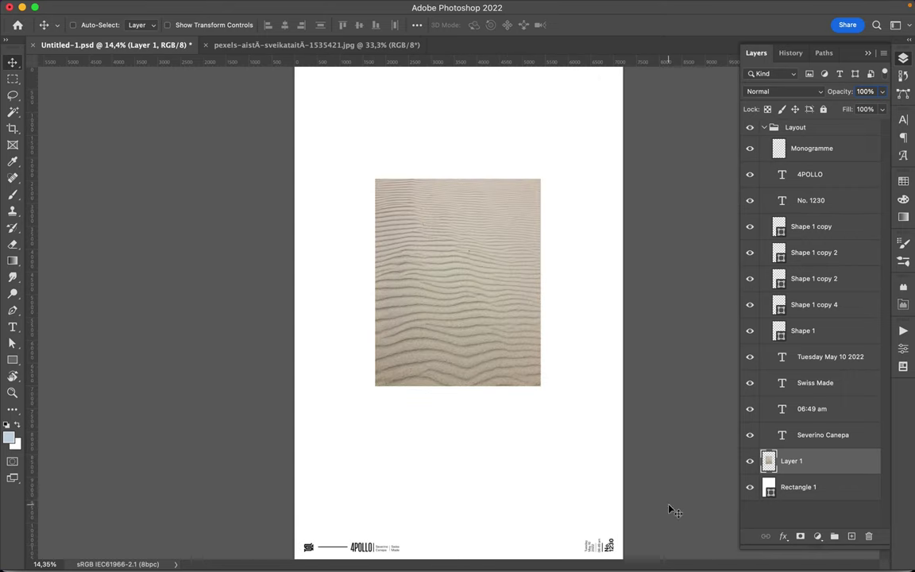
scroll(492, 272, down, 2)
scroll(493, 271, up, 5)
key(b)
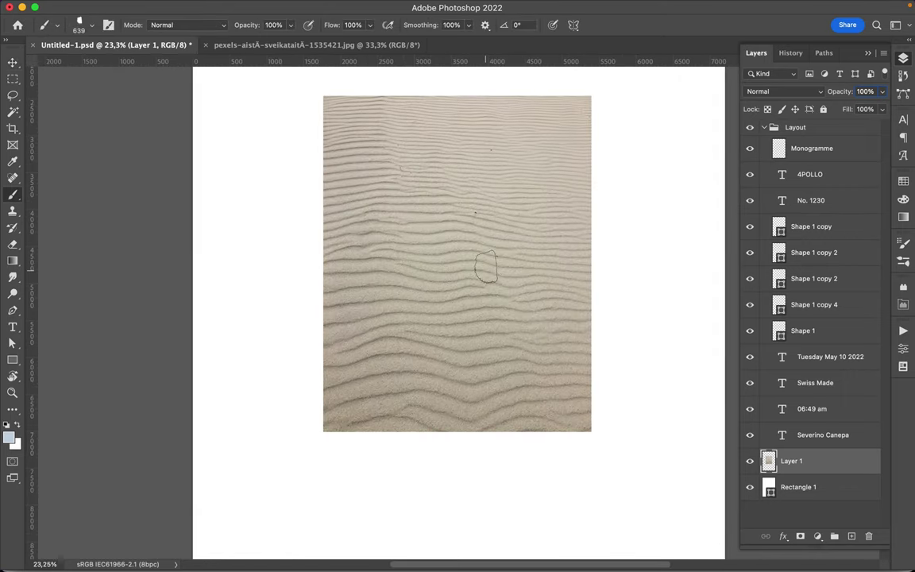
super+right_click(467, 242)
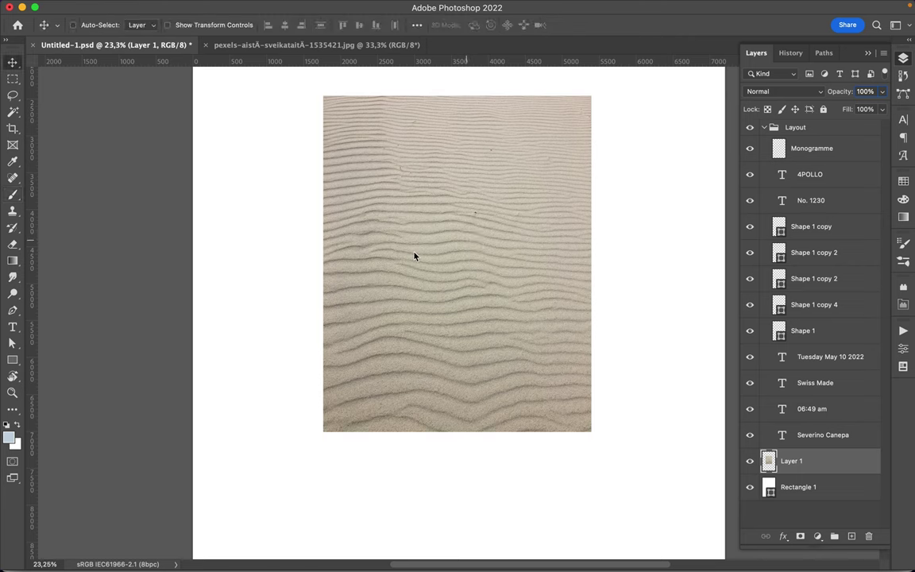
right_click(481, 266)
click(501, 318)
click(577, 379)
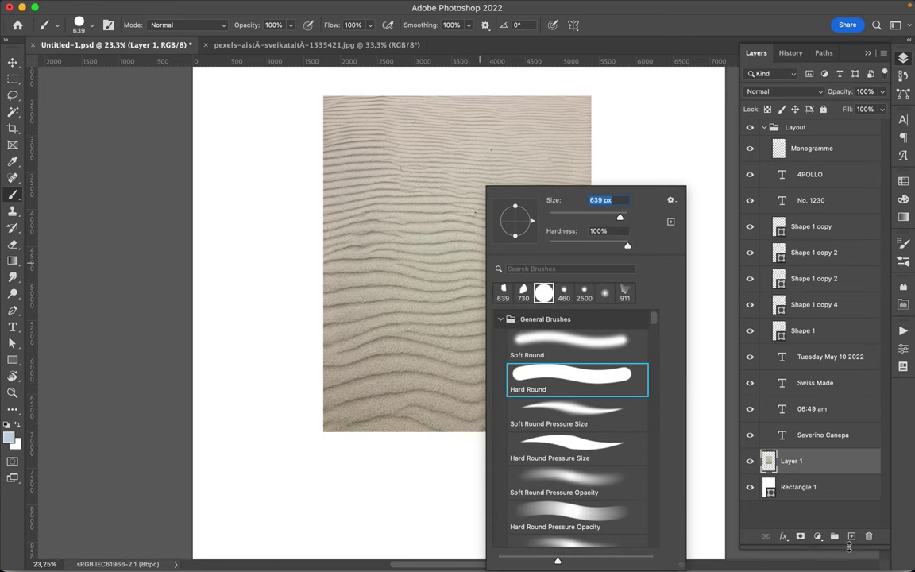
Step: On a new layer with the Layout group collapsed, paint a pale blue L-shaped stroke beside the sand
key(super+shift+alt+n)
click(764, 127)
mouse_move(326, 306)
mouse_down()
mouse_move(317, 433)
mouse_move(405, 455)
mouse_move(423, 443)
mouse_up()
key(super+minus)
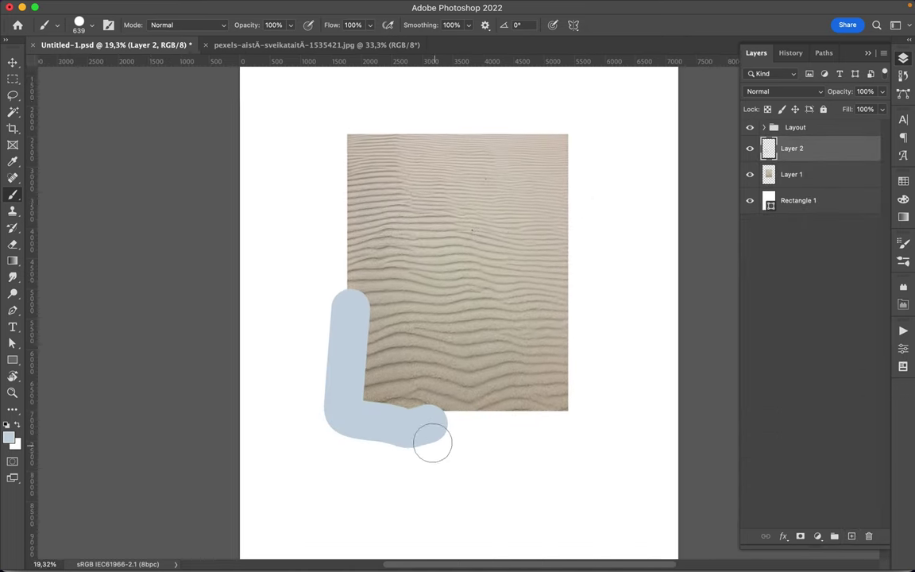
Step: Enlarge the brush to 2120 px and paint pale blue blobs across the upper page and below the sand
right_click(568, 191)
drag(682, 219, 713, 221)
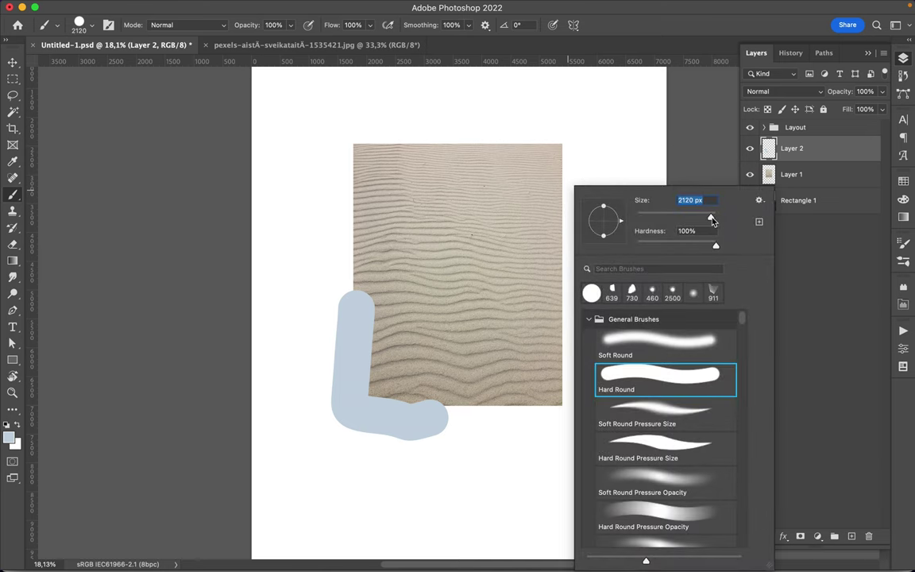
key(super+minus)
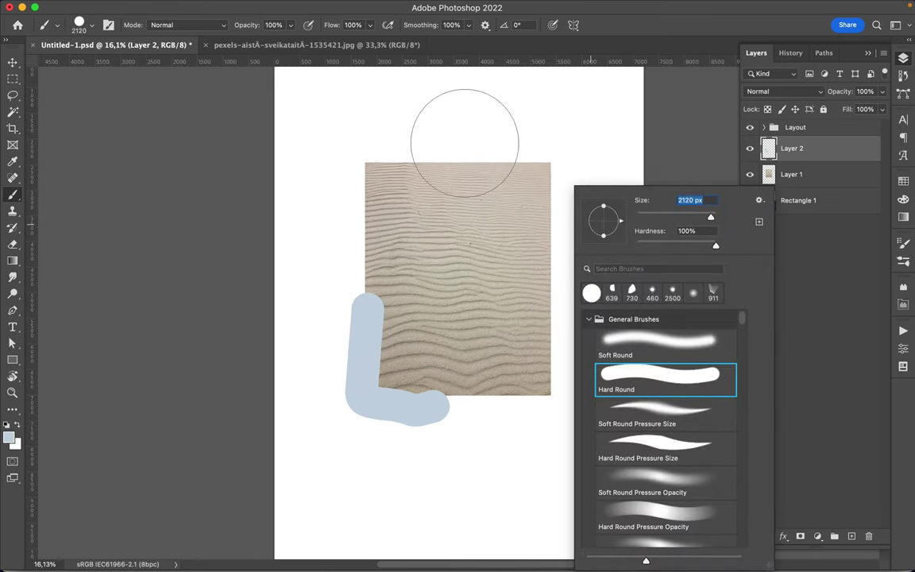
click(490, 133)
drag(459, 147, 539, 262)
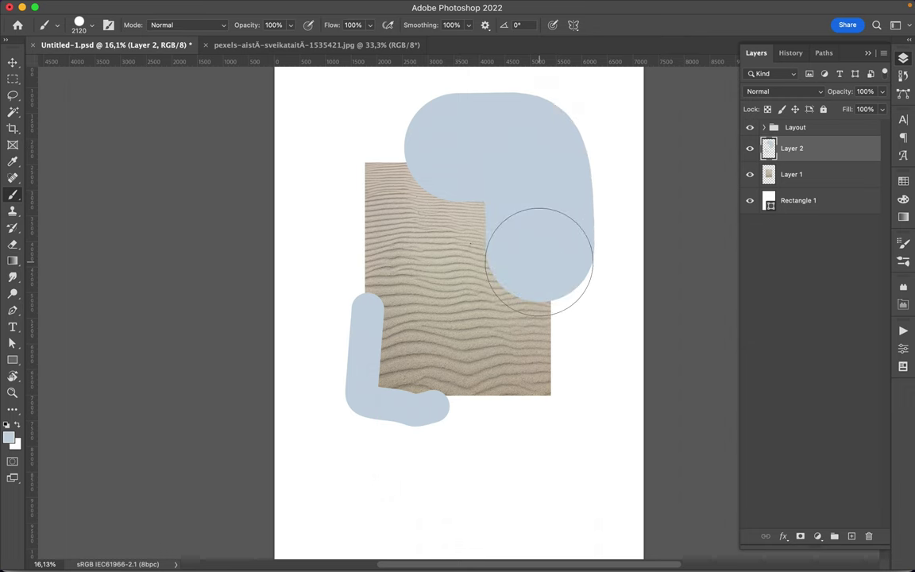
drag(502, 459, 560, 484)
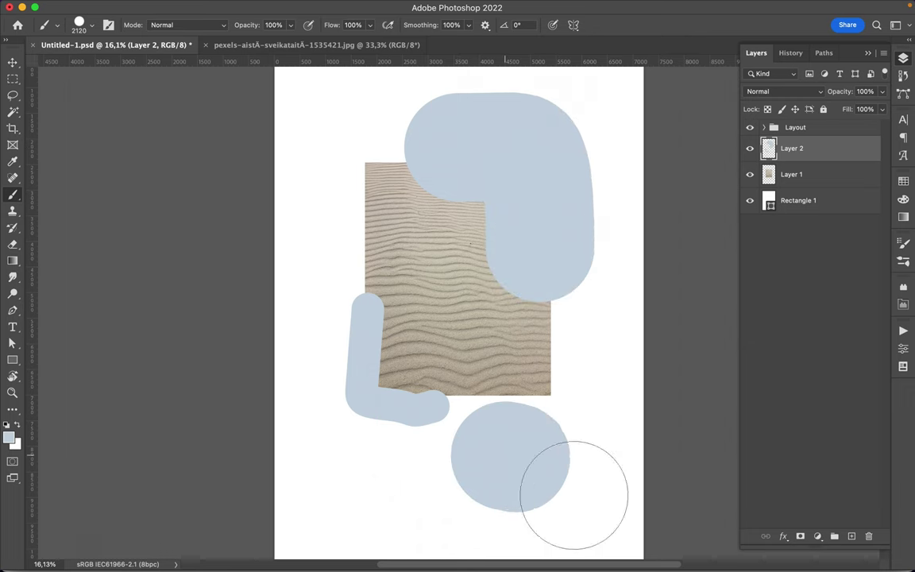
Step: At 1040 px, paint a pale blue blob left of the sand, then select the sand photo layer
right_click(517, 355)
drag(654, 216, 664, 218)
key(Return)
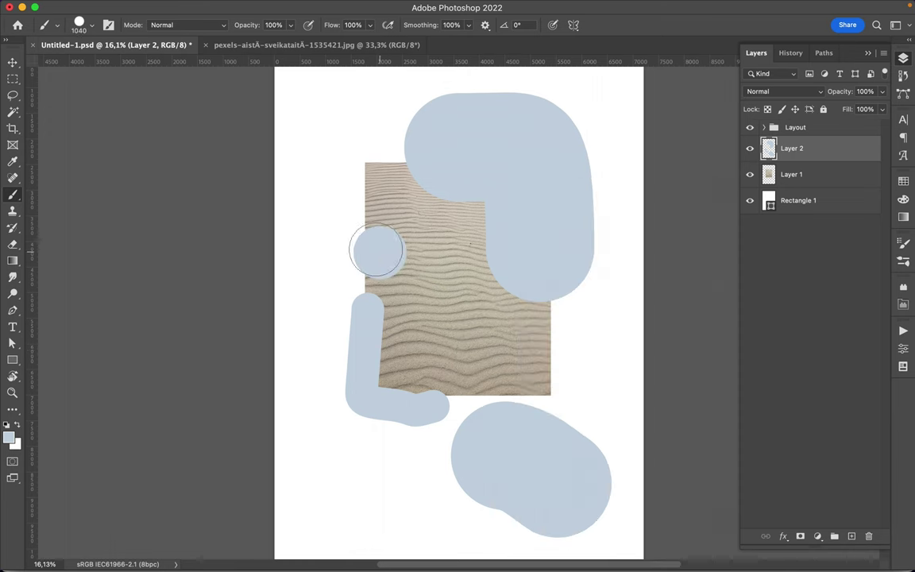
key(ctrl+z)
drag(378, 251, 333, 232)
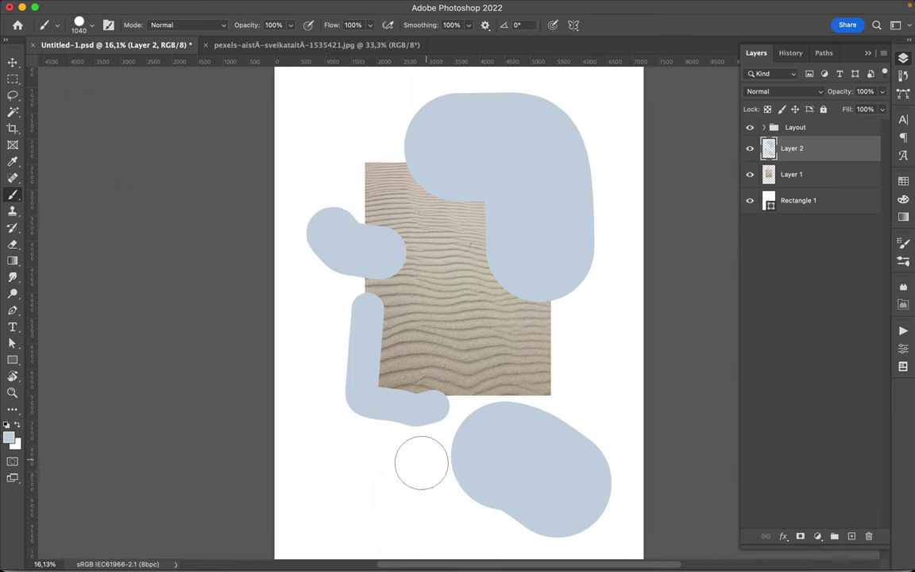
key(v)
click(461, 319)
Step: Copy a square of sand to Layer 3 above Layer 2 and place it at the page's top right
key(m)
drag(460, 319, 489, 349)
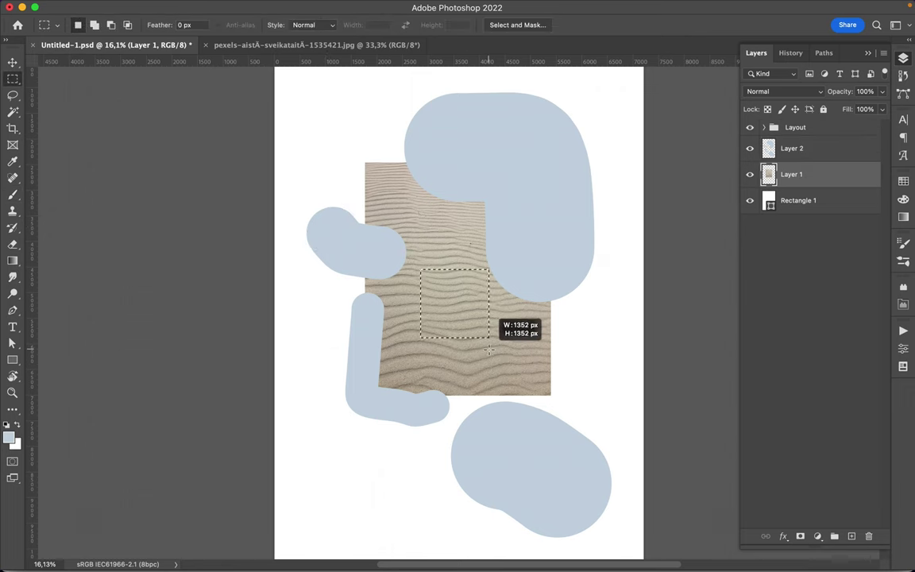
key(ctrl+j)
key(v)
drag(468, 320, 502, 221)
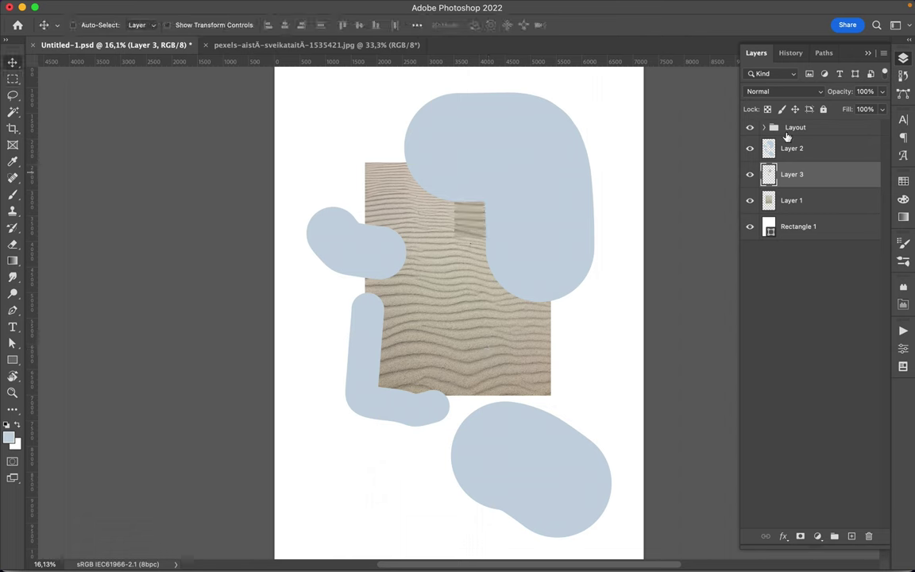
drag(792, 174, 786, 137)
drag(511, 194, 557, 140)
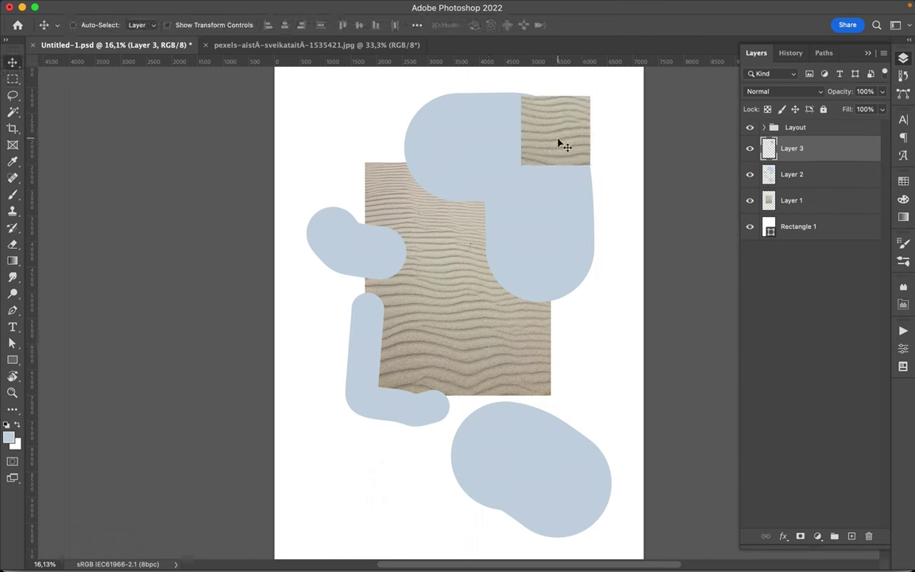
key(shift+Up)
key(shift+Up)
key(shift+Up)
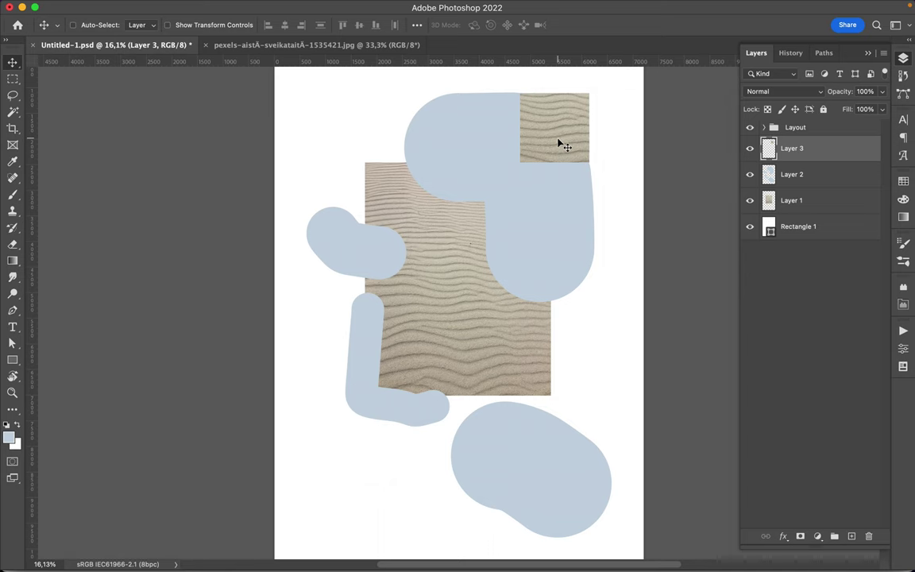
Step: Marquee a tall narrow strip of the sand photo
scroll(475, 247, down, 1)
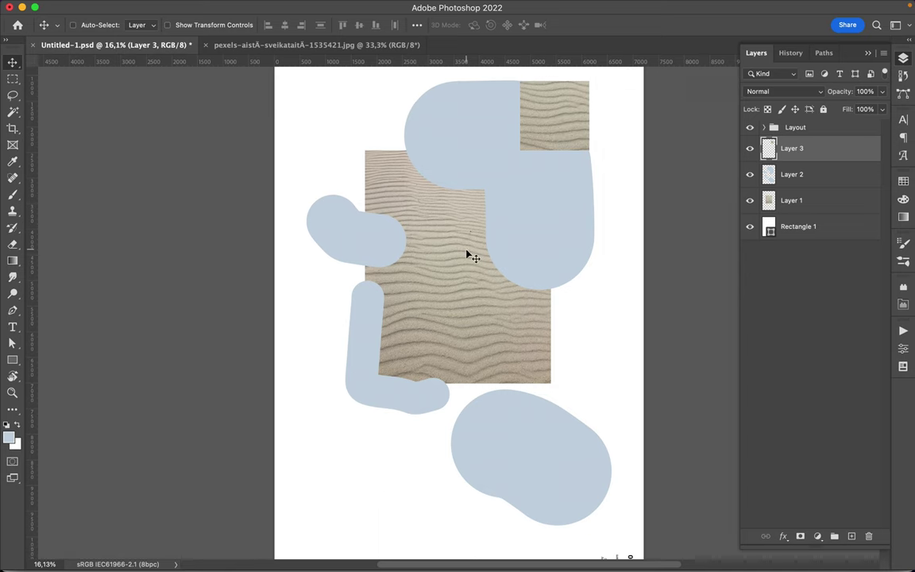
key(m)
drag(453, 209, 465, 347)
Step: Copy the sand strip to Layer 4 and move it beside the blue L, above Layer 2
click(792, 201)
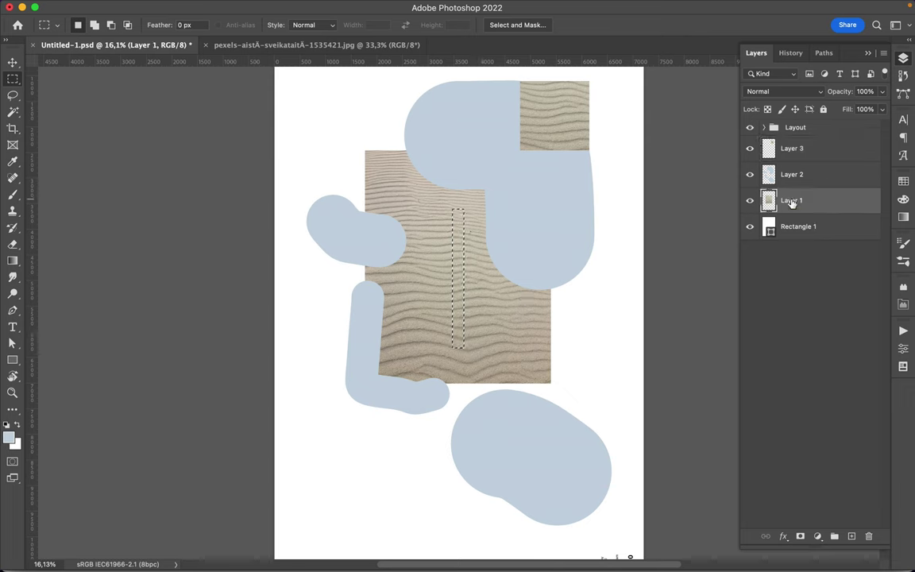
key(ctrl+j)
key(v)
drag(461, 307, 351, 368)
drag(792, 200, 794, 174)
drag(343, 416, 351, 403)
Step: Add an empty layer above Rectangle 1 and pick the grey-blue swatch for brushing
scroll(572, 242, up, 2)
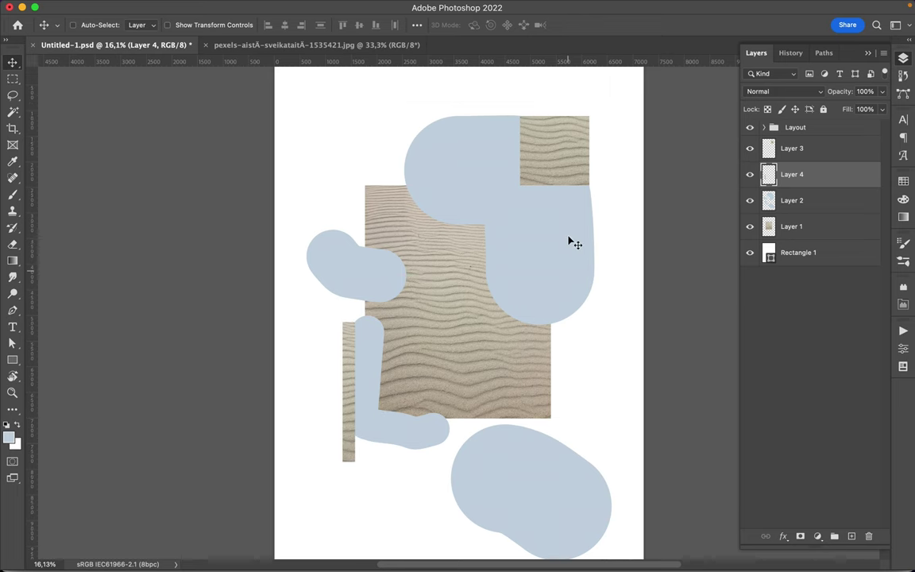
click(799, 253)
click(852, 537)
click(903, 181)
click(764, 214)
key(b)
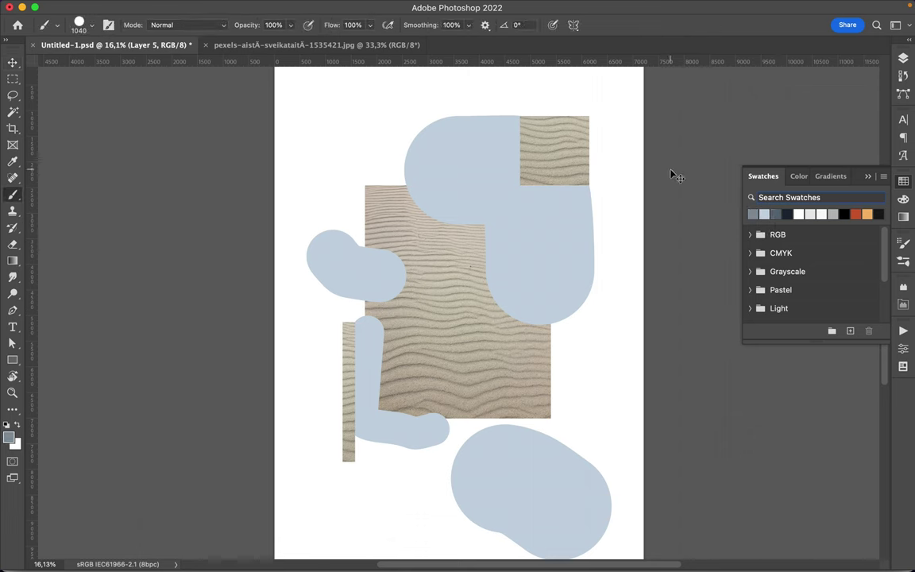
Step: Move Layer 5 to the top, paint a tall grey-blue pill, and set the brush to 140 px
key(F7)
drag(806, 253, 794, 143)
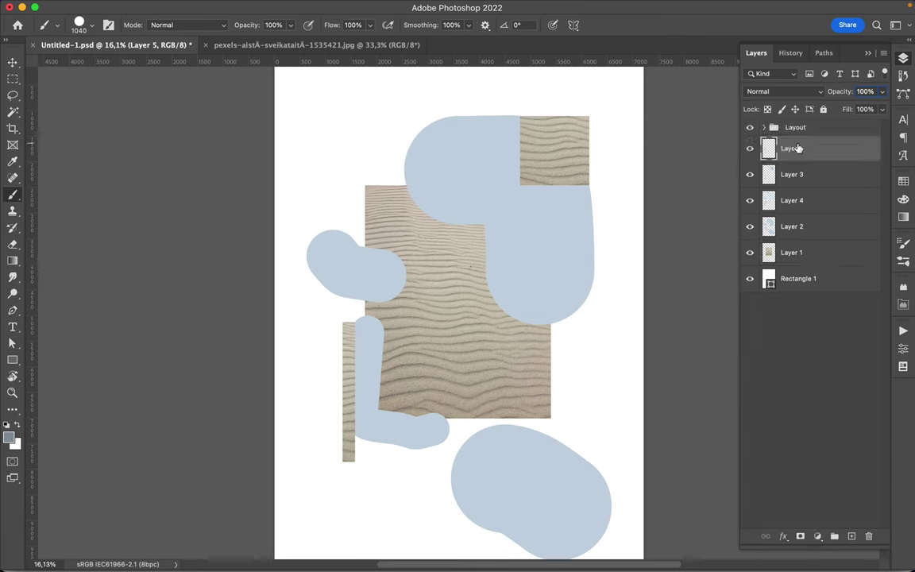
drag(516, 230, 515, 249)
drag(517, 297, 510, 232)
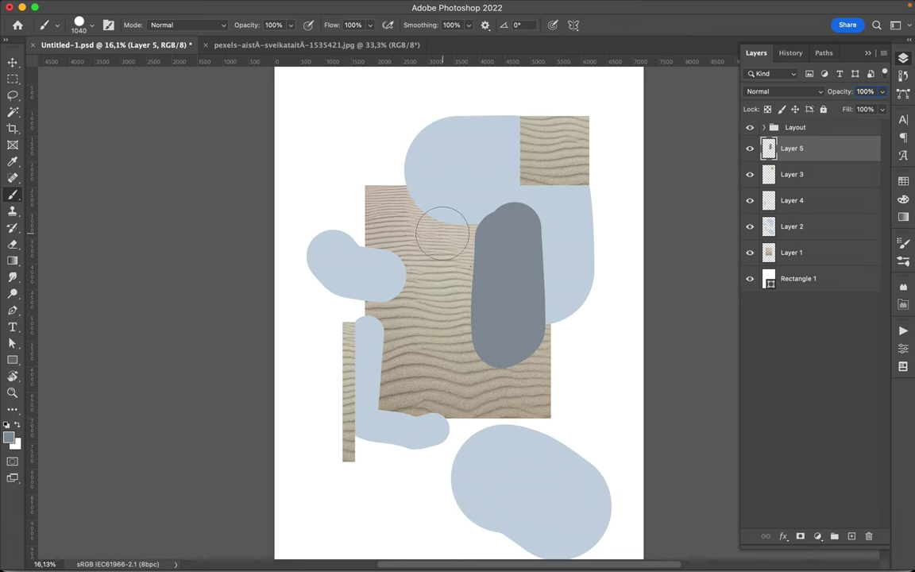
right_click(449, 191)
drag(573, 214, 560, 218)
Step: Paint a thin grey vertical stroke and grey zigzags over the sand's lower right and lower-left blue shape
click(366, 203)
mouse_move(365, 205)
mouse_down()
mouse_move(366, 274)
mouse_move(367, 204)
mouse_up()
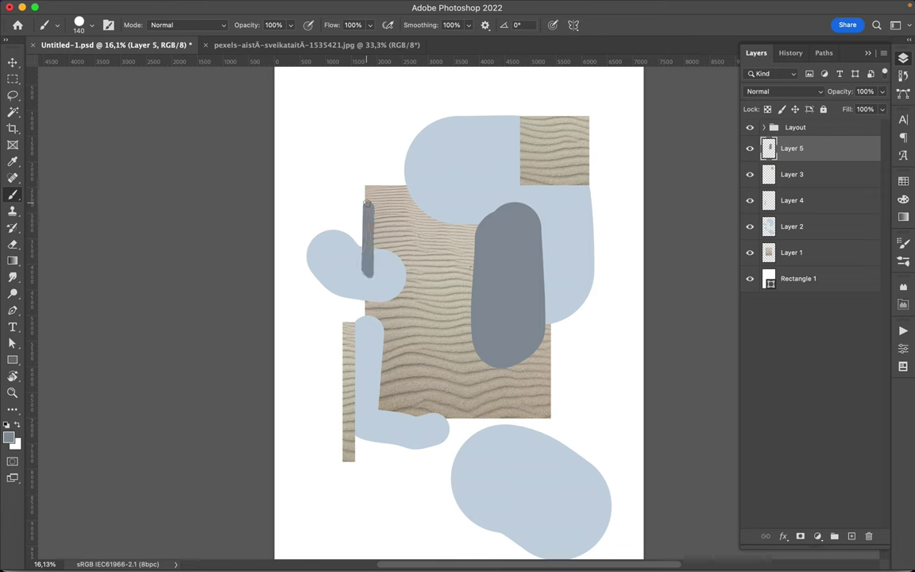
drag(558, 423, 505, 391)
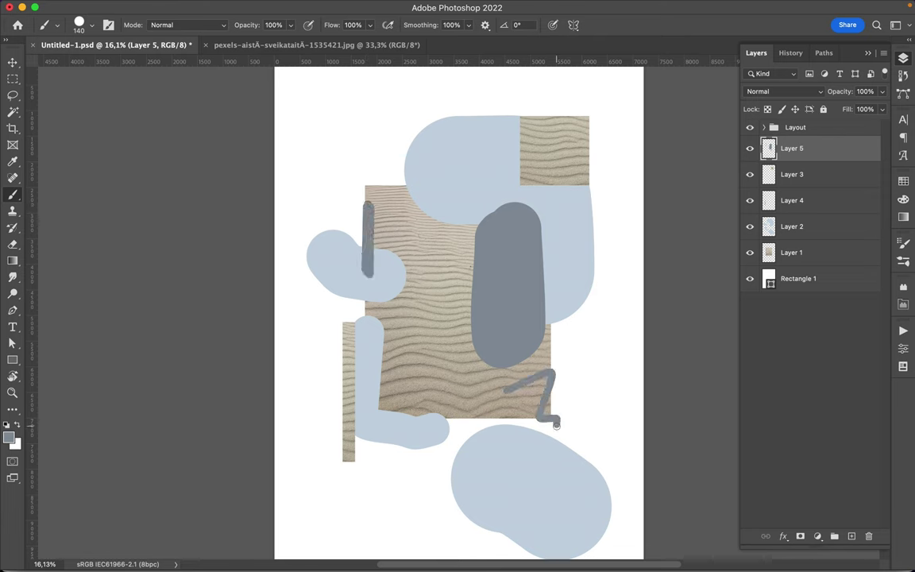
drag(355, 436, 394, 485)
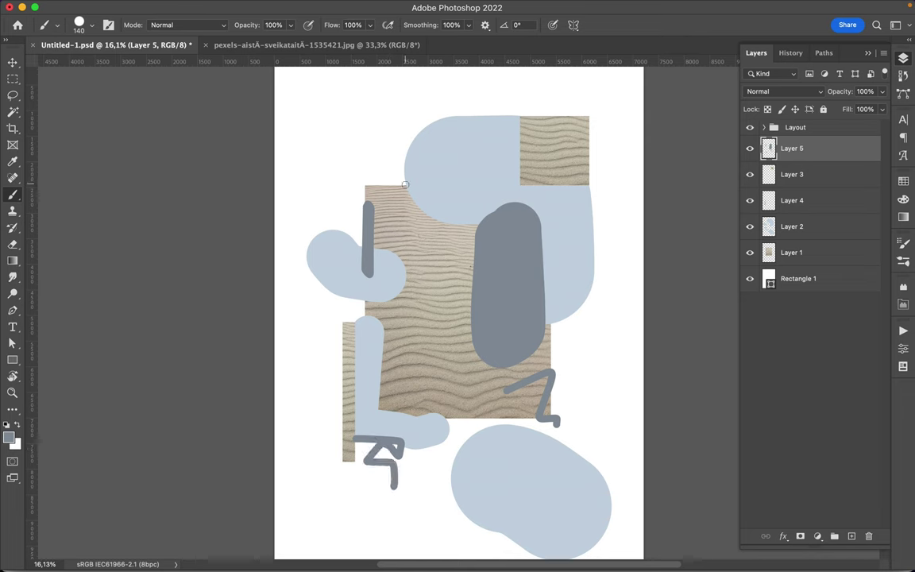
key(ctrl+z)
drag(373, 438, 425, 466)
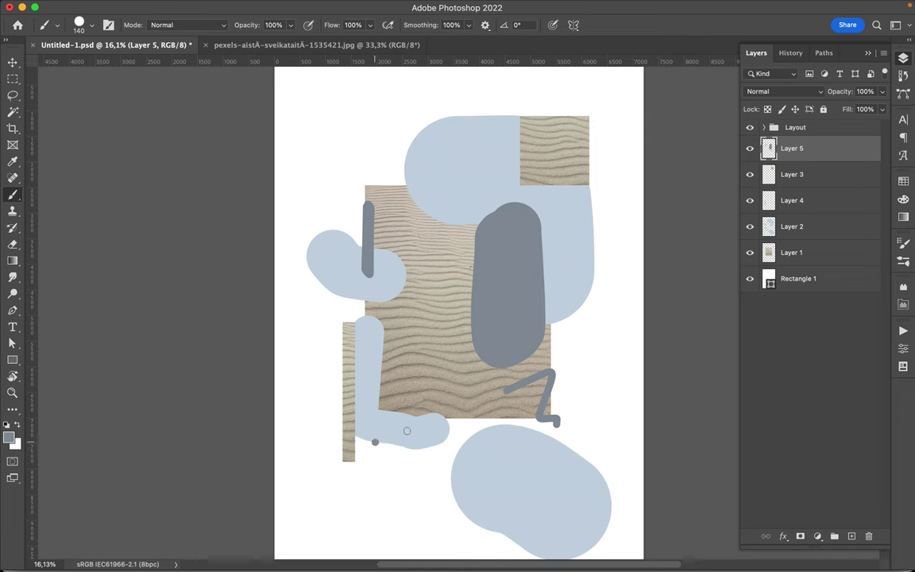
Step: At 36 px, add small grey marks, a zigzag on the right blob, and an L-stroke by the top sand
right_click(368, 395)
drag(509, 216, 491, 218)
key(Return)
drag(363, 194, 362, 185)
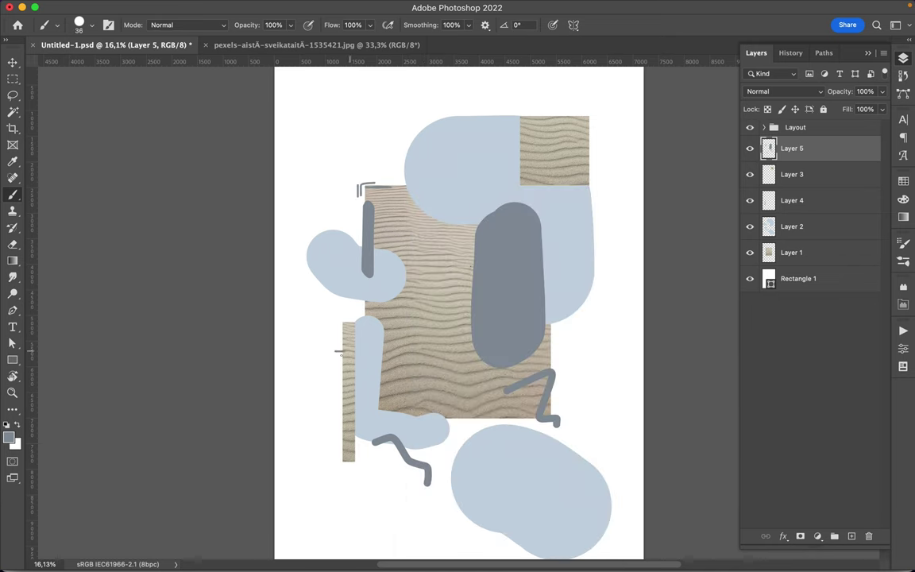
drag(337, 356, 347, 355)
drag(597, 191, 601, 239)
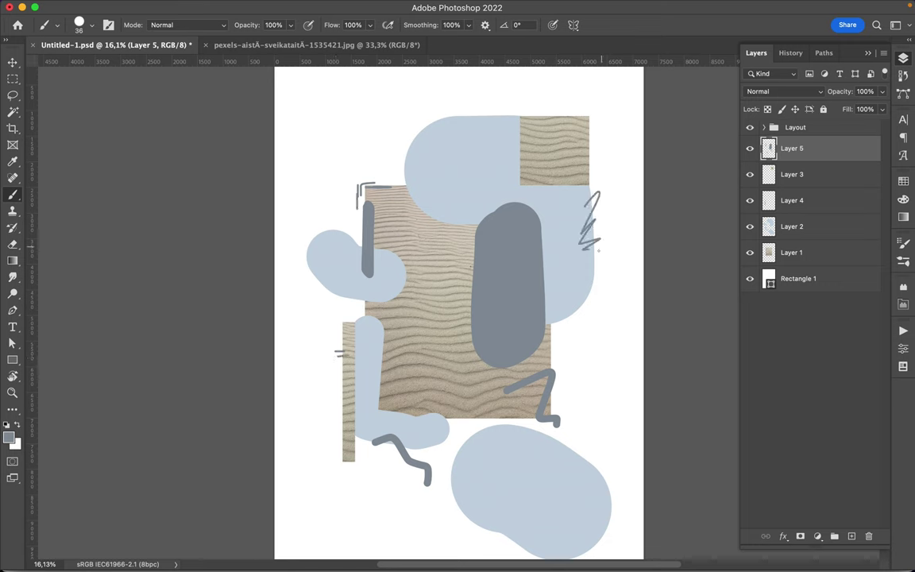
drag(519, 131, 534, 187)
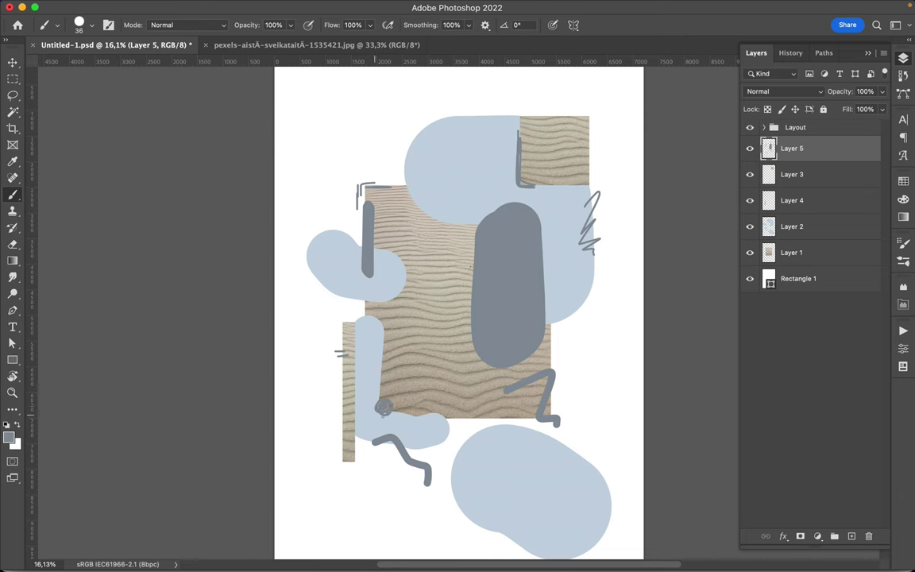
Step: Draw a double-lined grey rectangle inside the top blue blob and a zigzag at the upper left
mouse_move(429, 139)
mouse_down()
mouse_move(428, 194)
mouse_move(479, 206)
mouse_move(485, 156)
mouse_move(449, 135)
mouse_up()
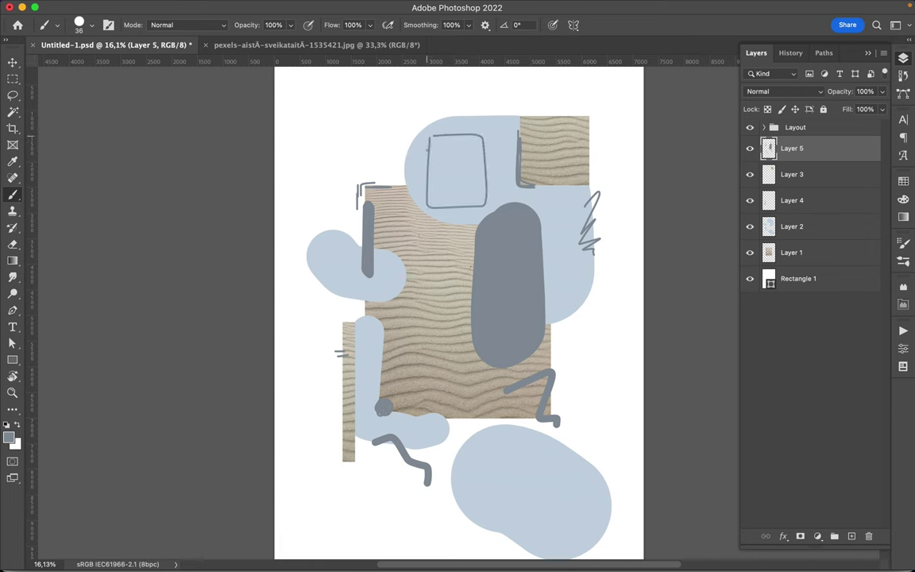
drag(430, 204, 486, 205)
drag(484, 132, 430, 136)
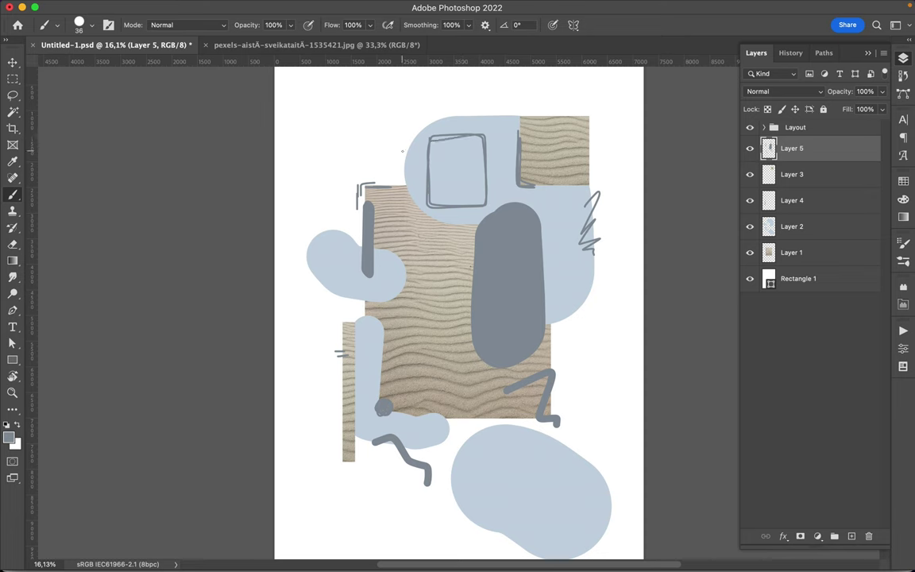
drag(404, 163, 379, 140)
Step: Shrink the brush to 7 px and sketch thin hatching along the upper-left corner
right_click(512, 188)
drag(583, 213, 577, 220)
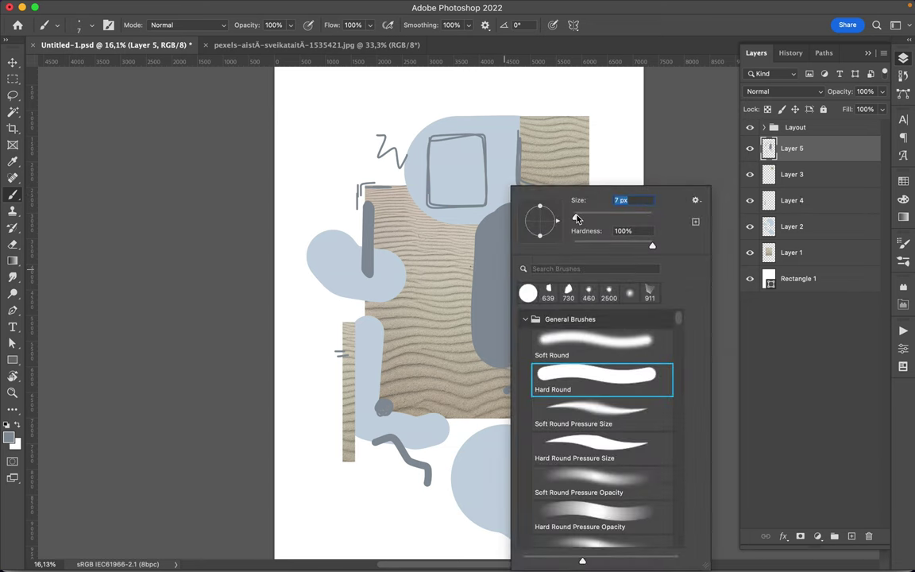
key(Return)
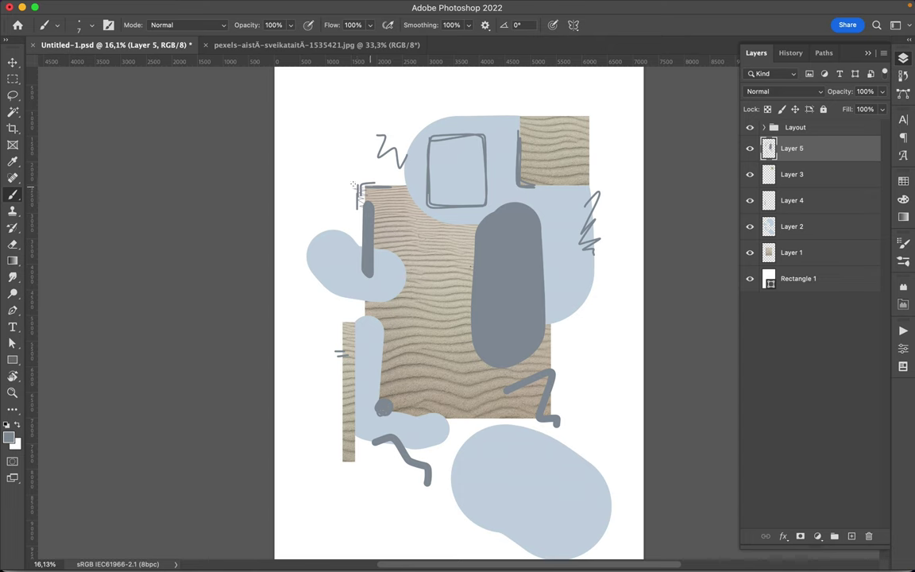
drag(373, 186, 396, 179)
drag(416, 173, 366, 191)
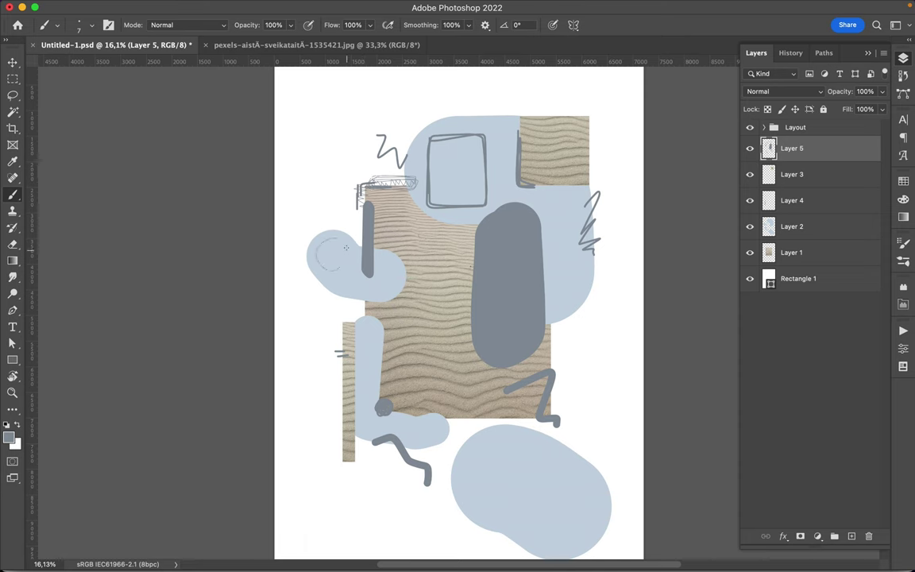
Step: Scribble loose circles on the left blob, a thin zigzag right of the sand, then add a layer
drag(331, 232, 349, 263)
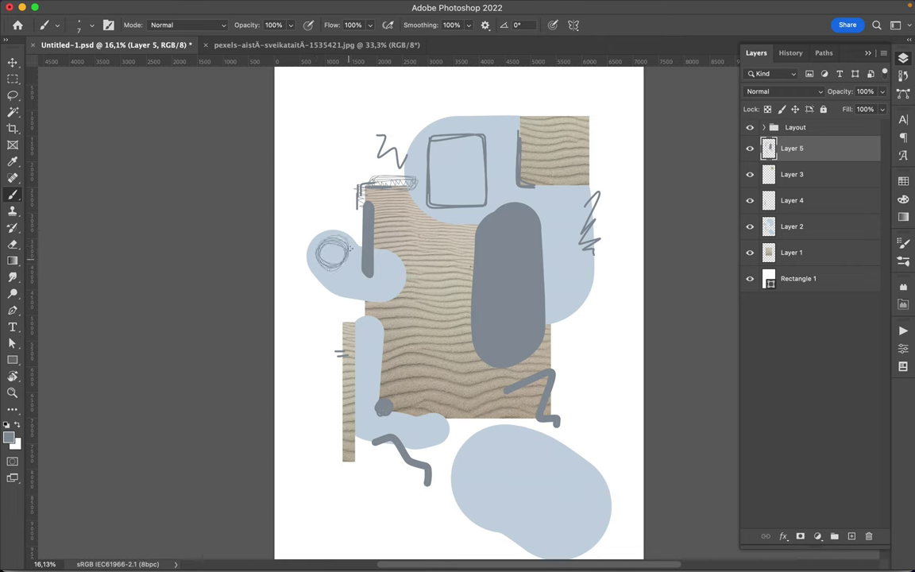
drag(554, 330, 591, 338)
scroll(367, 407, down, 2)
key(ctrl+shift+alt+n)
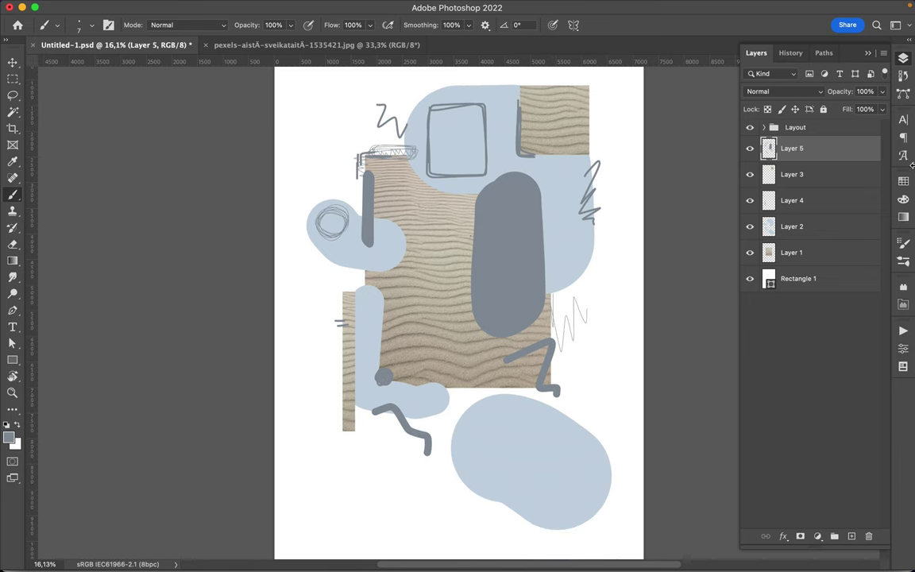
Step: In a dark colour, draw a rounded square on the lower sand and a line along the pill's top
click(905, 185)
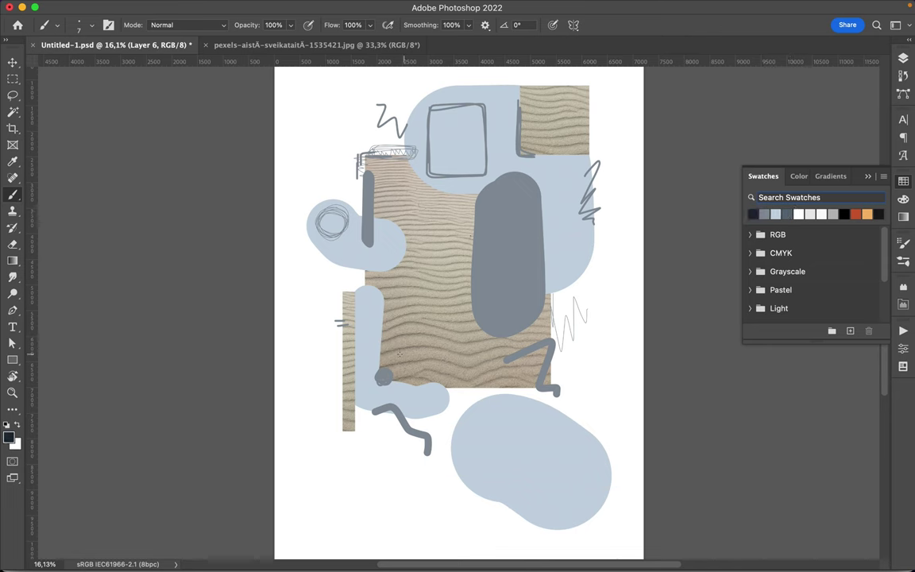
mouse_move(413, 352)
mouse_down()
mouse_move(392, 345)
mouse_move(419, 367)
mouse_move(411, 343)
mouse_up()
mouse_move(539, 182)
mouse_down()
mouse_move(486, 181)
mouse_move(545, 236)
mouse_up()
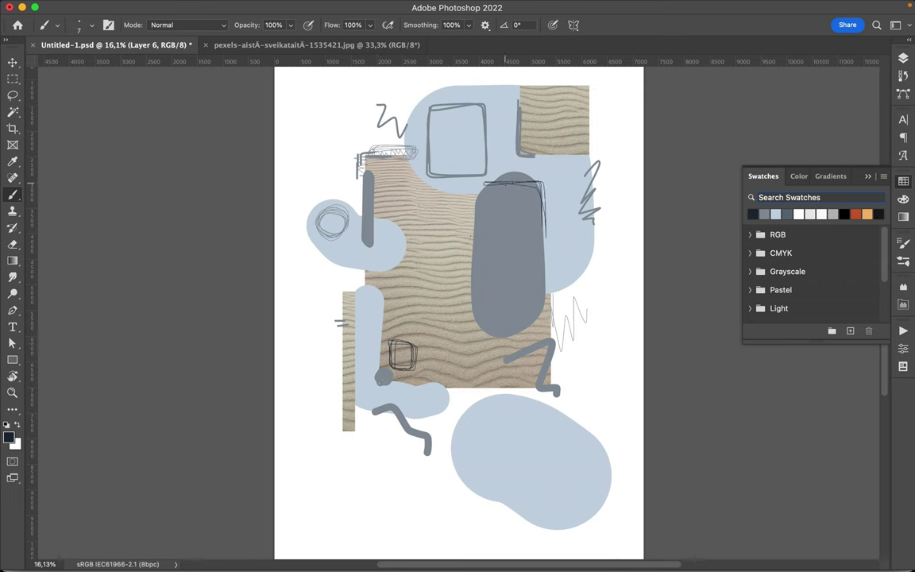
click(903, 57)
Step: Add Layer 7 above Rectangle 1 and sketch thin zigzags, undoing the last freehand scribble
click(795, 301)
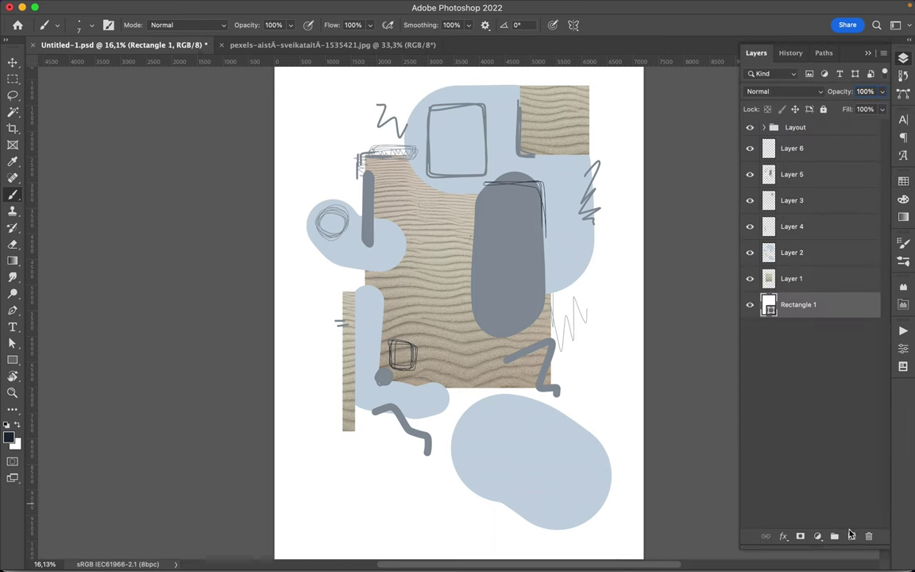
key(super+shift+alt+n)
drag(447, 392, 405, 500)
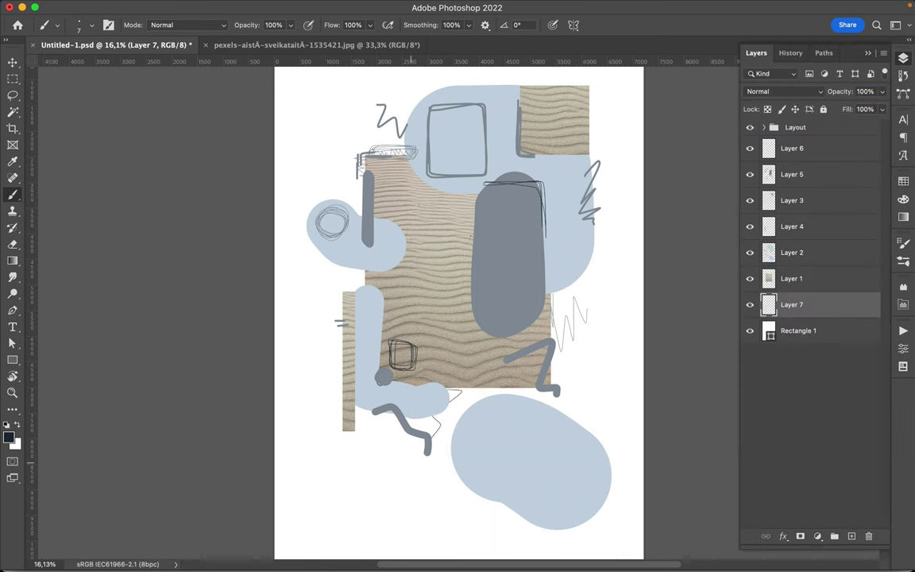
scroll(507, 333, up, 2)
drag(366, 173, 391, 221)
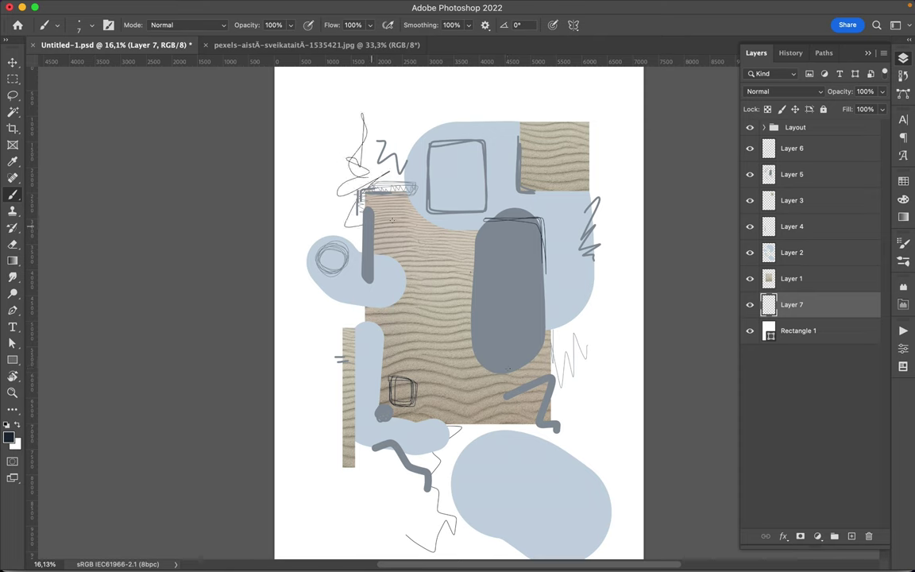
key(super+z)
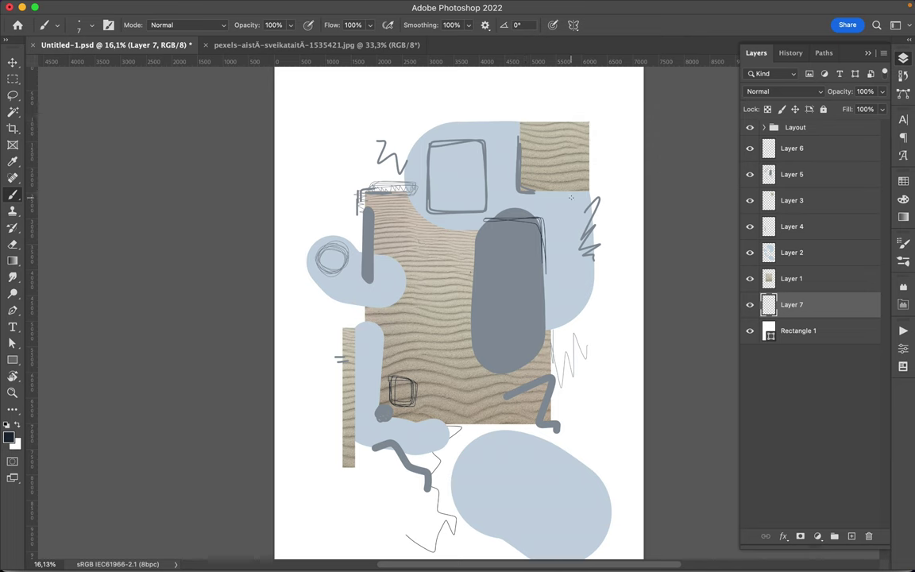
Step: Set the brush size to 172 px and delete Layer 7
right_click(458, 361)
text(172)
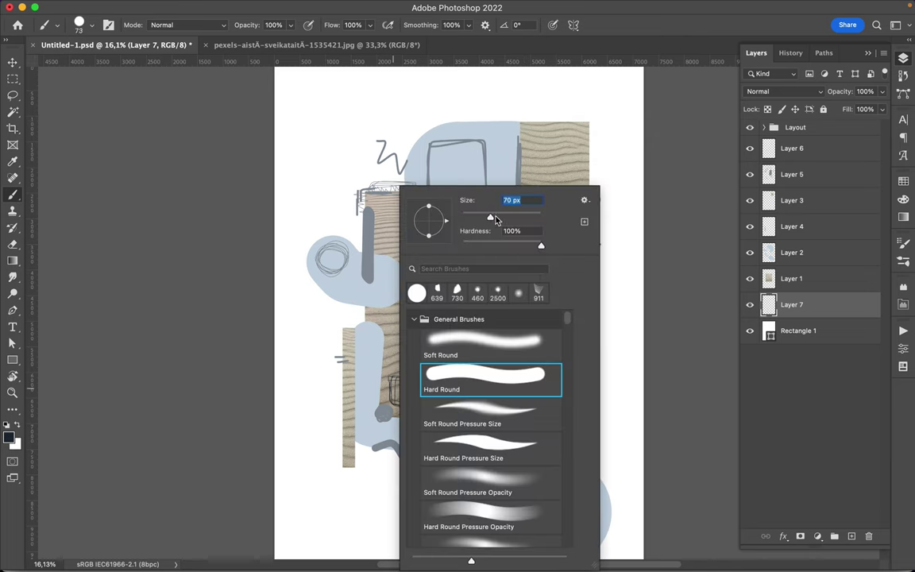
key(Return)
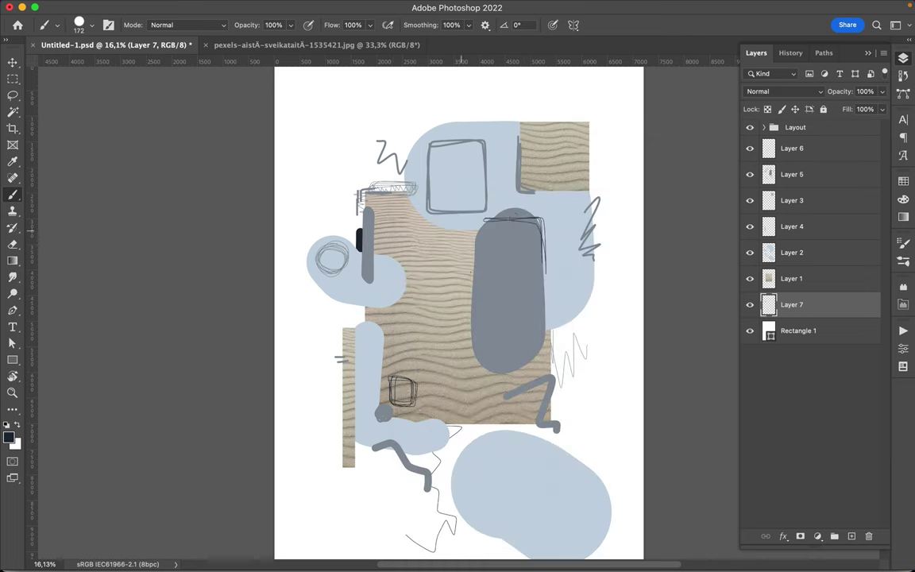
key(Delete)
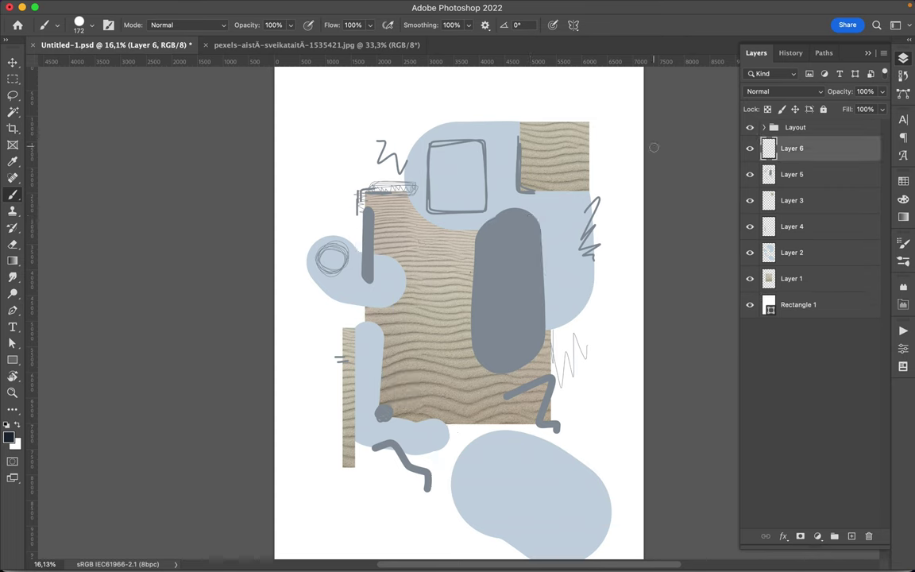
Step: In a dark swatch, paint two short bars in the grey pill and one beneath the sand
click(903, 181)
drag(501, 279, 501, 301)
key(ctrl+z)
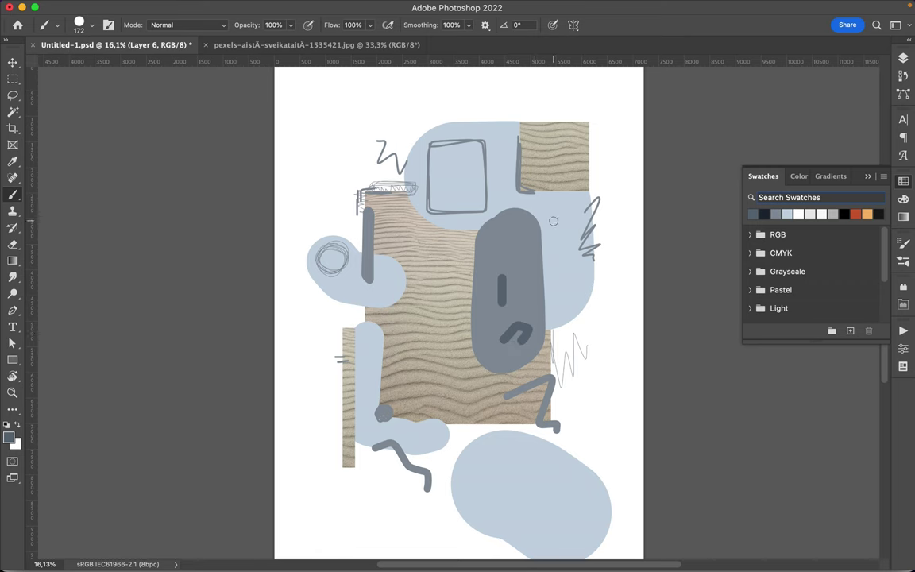
mouse_move(530, 266)
mouse_down()
mouse_move(548, 266)
mouse_move(559, 285)
mouse_up()
drag(457, 421, 461, 421)
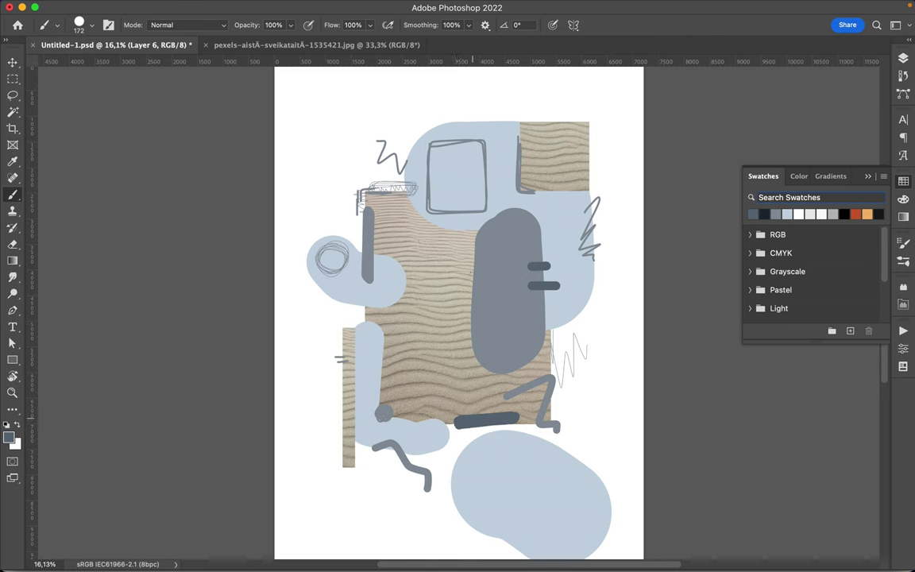
Step: Set the brush to 27 px and draw a thin vertical line on the left sand strip
right_click(443, 228)
drag(531, 219, 526, 217)
key(Return)
drag(354, 336, 355, 443)
Step: With a 9 px brush, scribble thin loops on the lower blue blob and the grey pill top
right_click(505, 454)
drag(578, 213, 572, 220)
key(Return)
drag(499, 450, 492, 484)
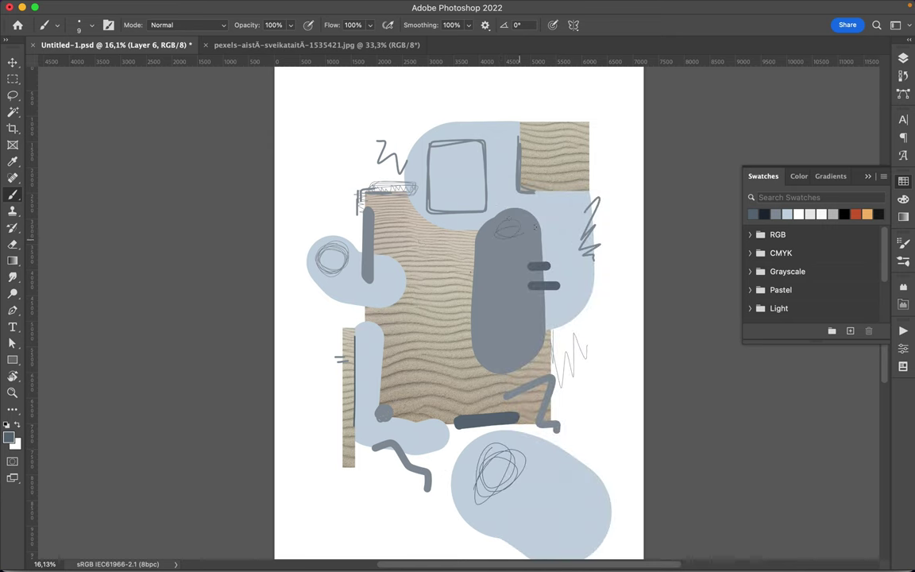
mouse_move(494, 236)
mouse_down()
mouse_move(515, 239)
mouse_move(506, 229)
mouse_move(552, 208)
mouse_up()
Step: With a 23 px brush, darken the pill's oval and add dashes and arcs around the blobs
right_click(522, 233)
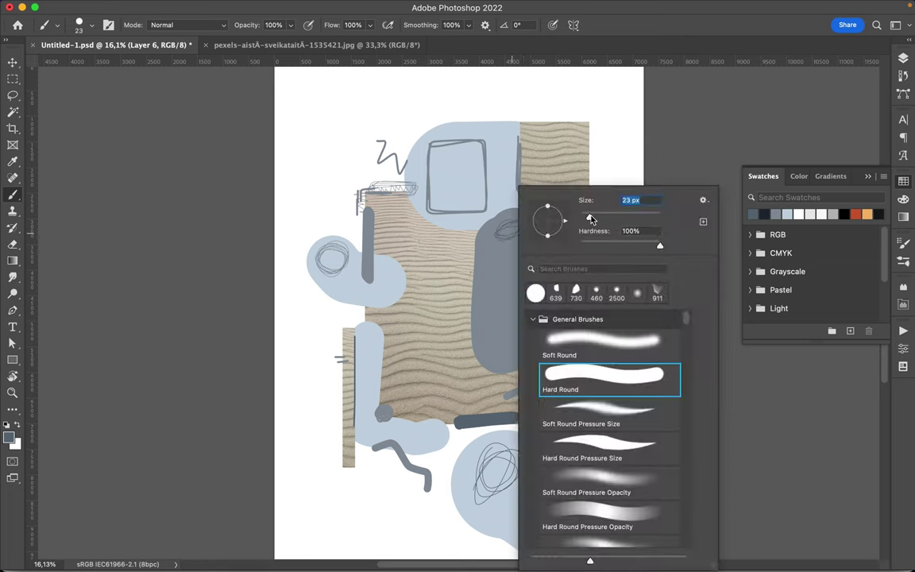
key(Return)
drag(505, 239, 497, 229)
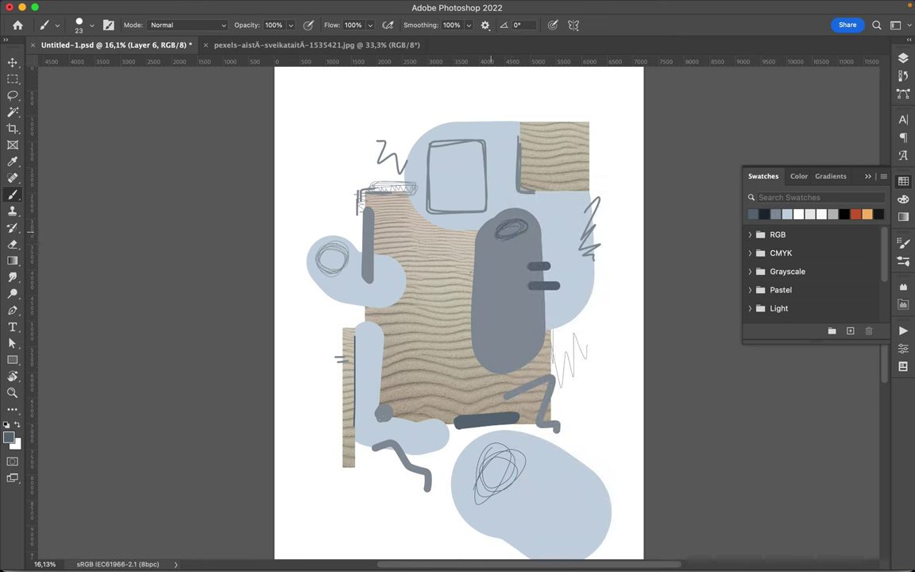
drag(540, 434, 575, 446)
drag(459, 450, 452, 495)
drag(317, 293, 347, 308)
Step: Add short dashes above the top blob, then switch to the Move tool and save the poster
click(495, 116)
drag(459, 116, 484, 116)
key(v)
key(super+s)
Step: Display the finished poster with blue blobs, sand patches, grey marks and the APOLLO footer
click(639, 7)
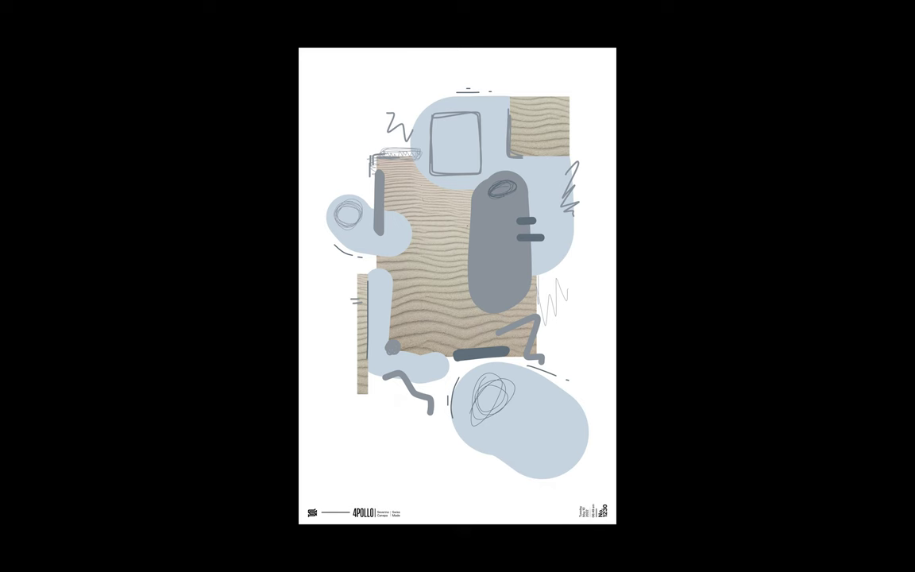